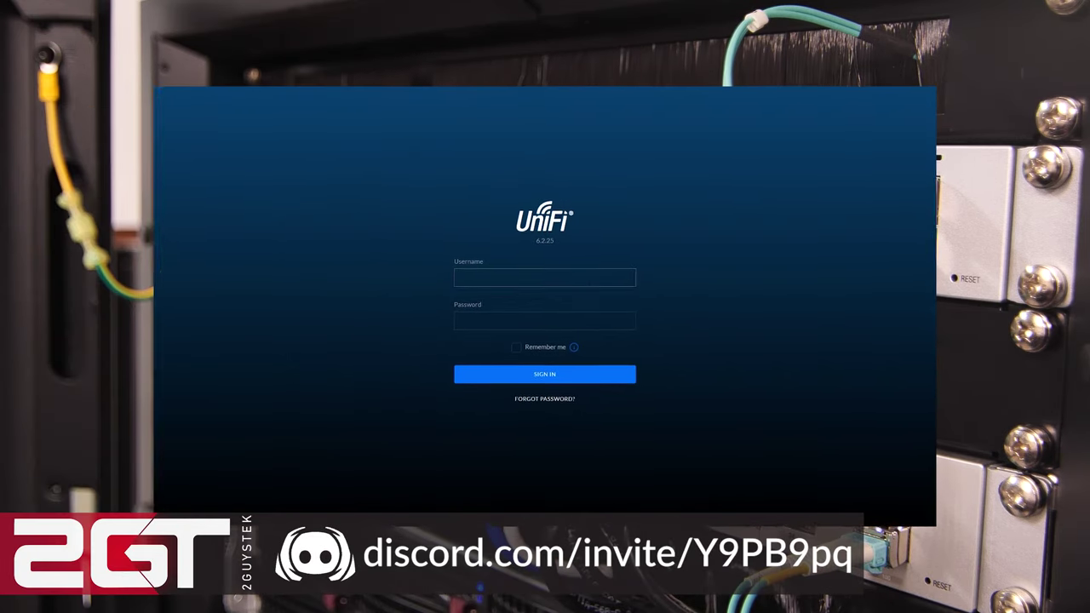
Sign in to the UniFi controller with the administrator username and the account password
text(rator)
key(Tab)
text(********)
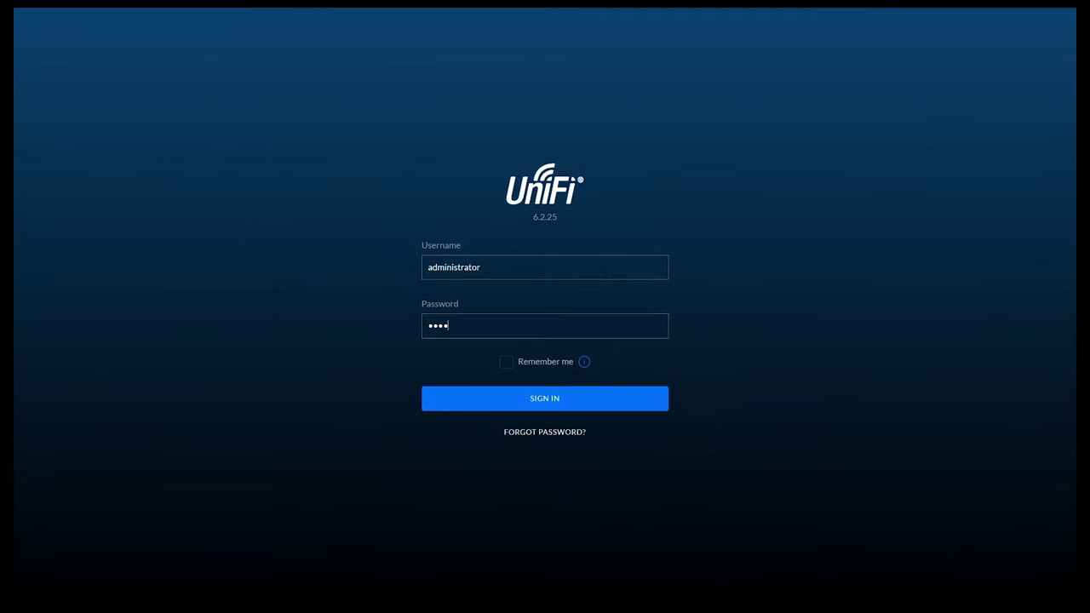
text(********)
key(Return)
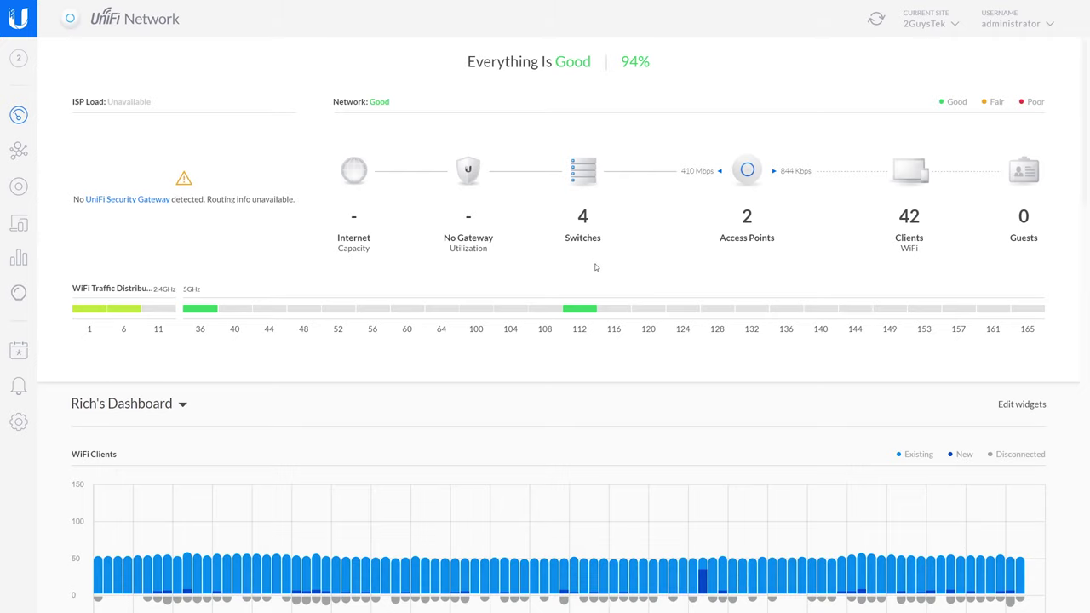
Adopt the UniFi Switch Aggregation that is pending adoption in the device list
click(21, 187)
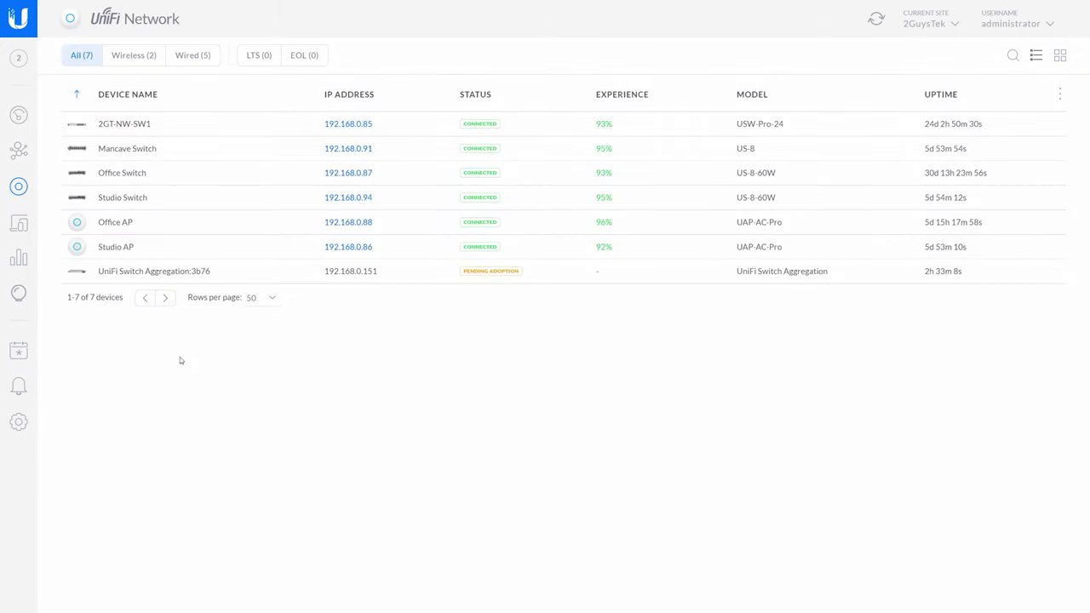
mouse_move(219, 272)
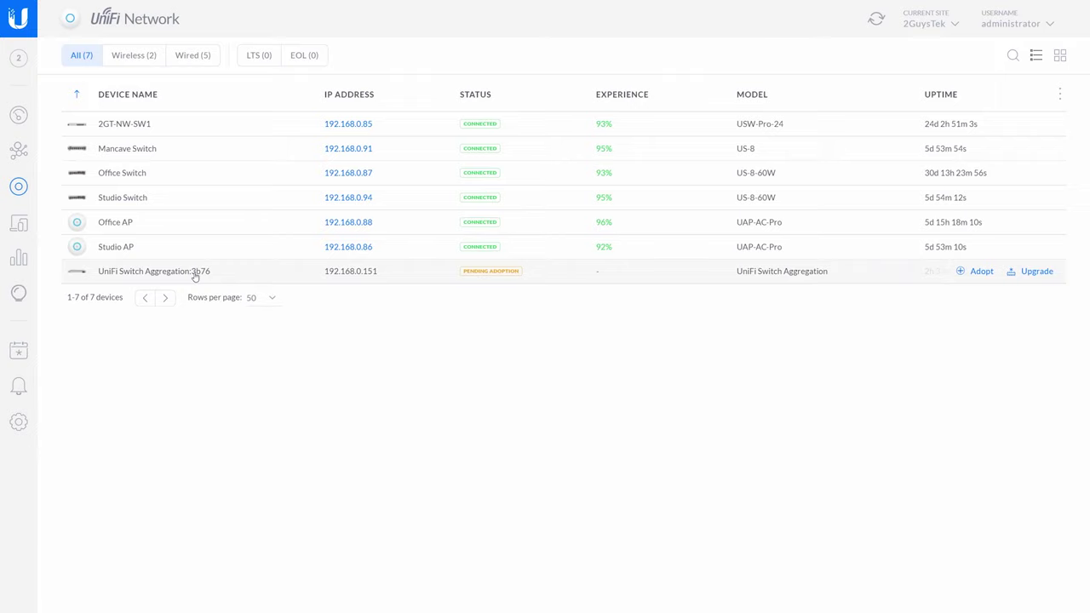
click(195, 272)
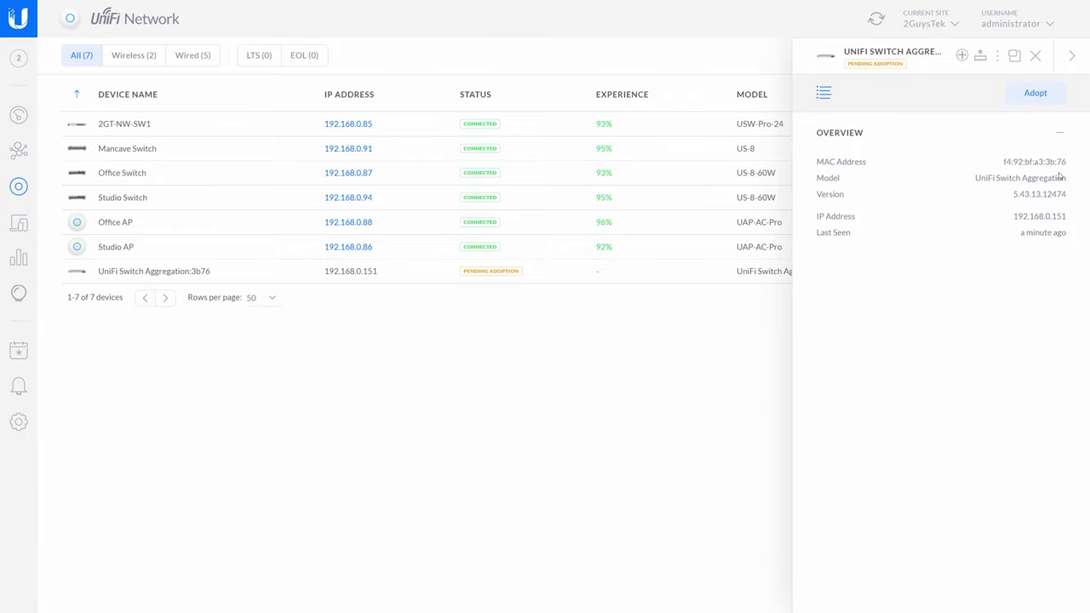
click(1035, 93)
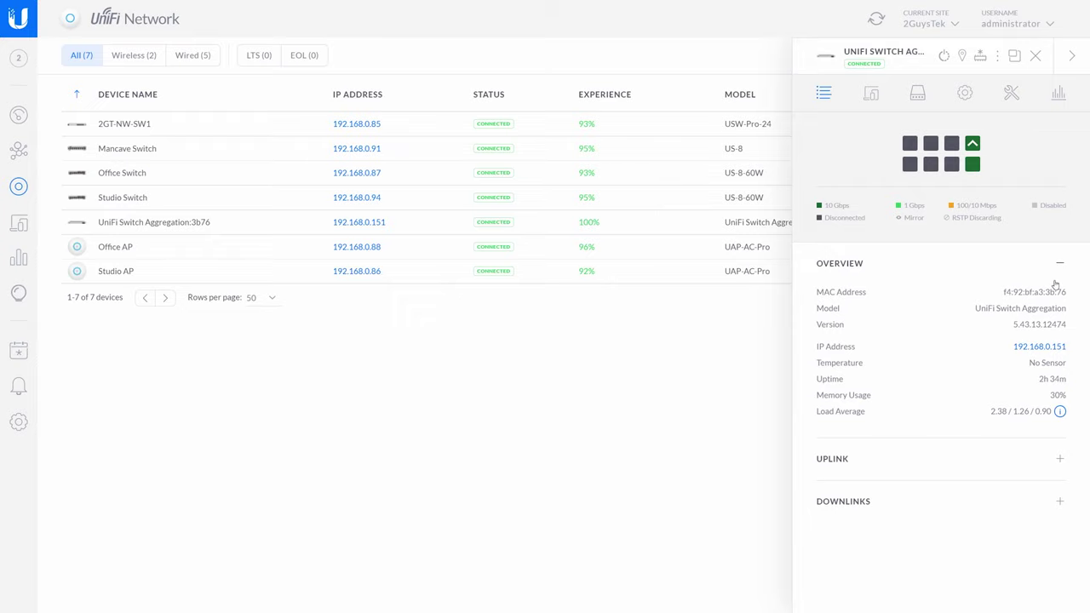
Check the adopted aggregation switch's ports and set its alias to 2GT-NW-CORE in its general configuration
click(917, 94)
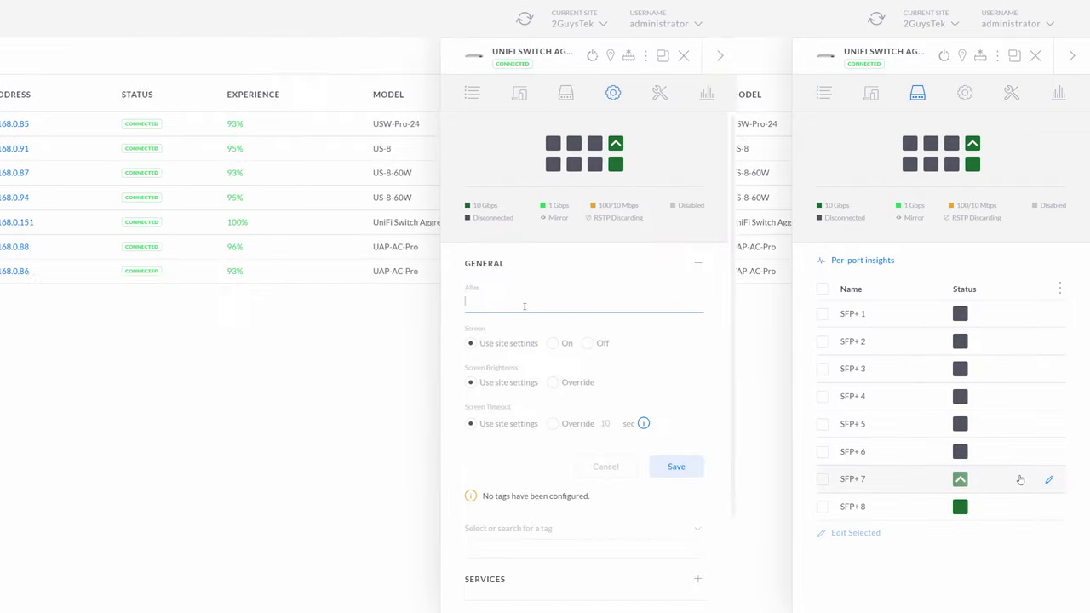
text(T)
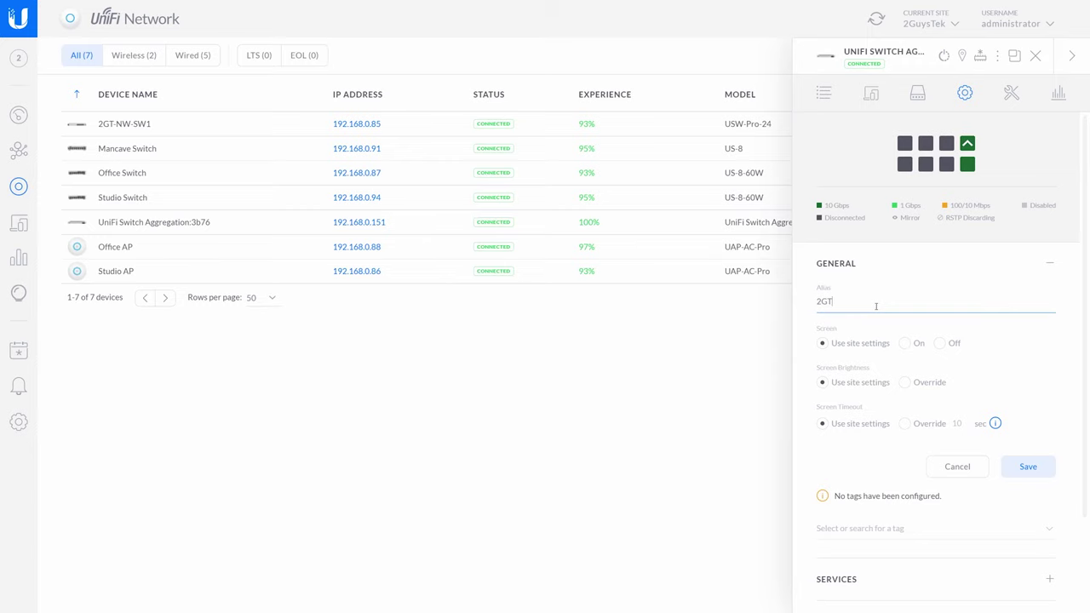
text(-N)
text(W)
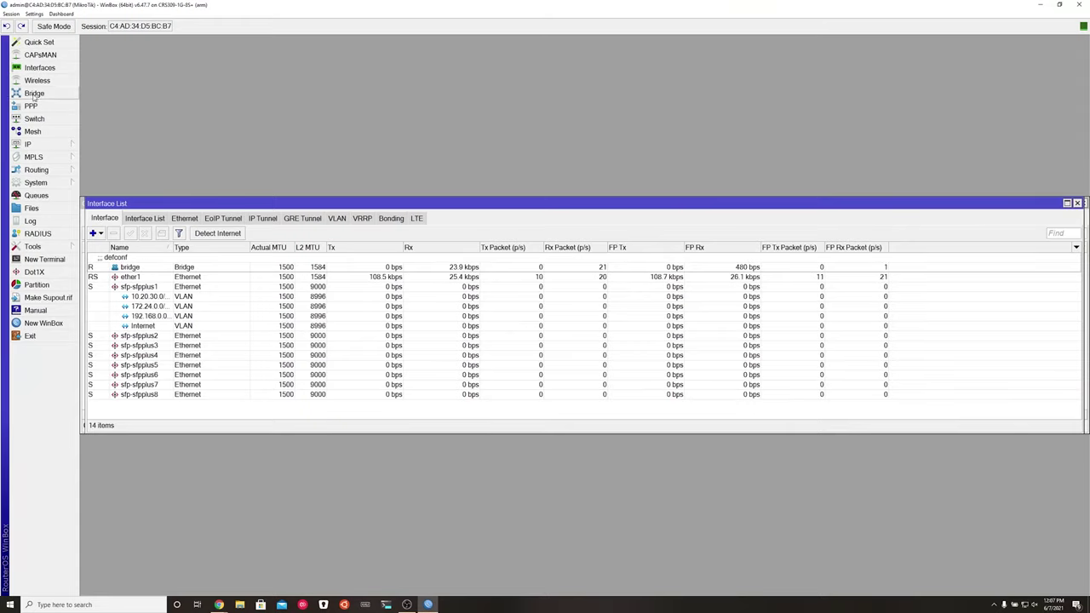
Switch to WinBox and view the MikroTik's wireless, bridge and IP address lists, widening the address list to show full addresses
click(36, 80)
click(35, 94)
drag(256, 204, 263, 74)
click(28, 144)
click(128, 175)
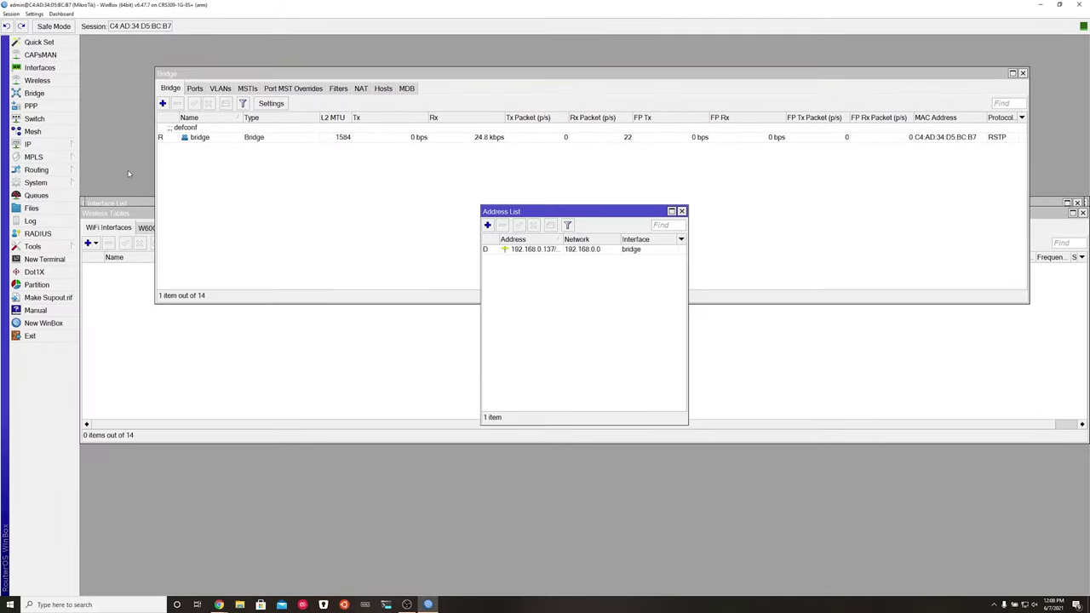
drag(479, 279, 368, 277)
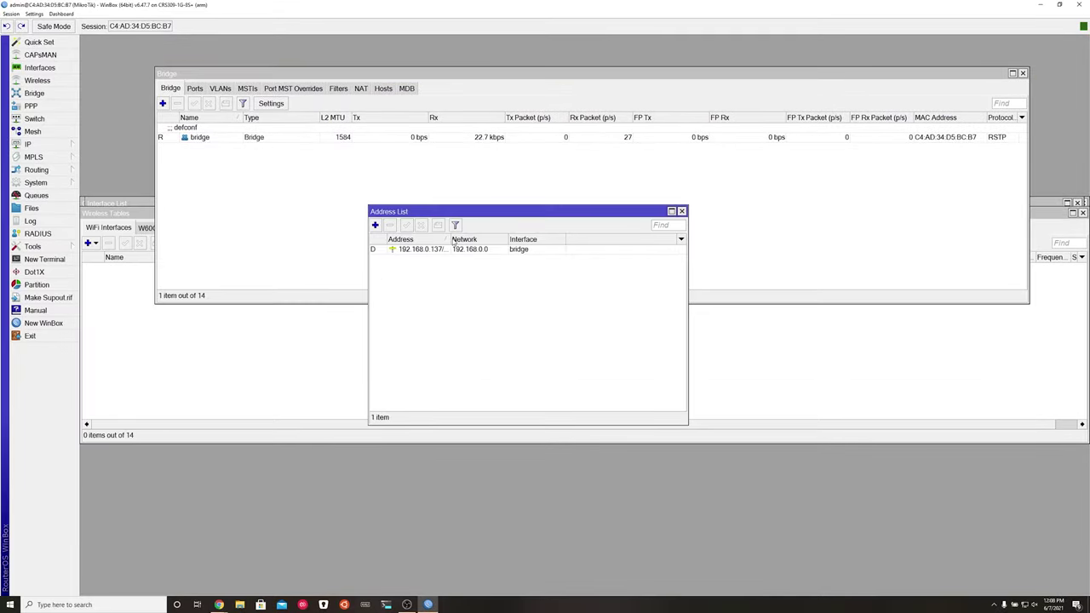
drag(450, 241, 473, 242)
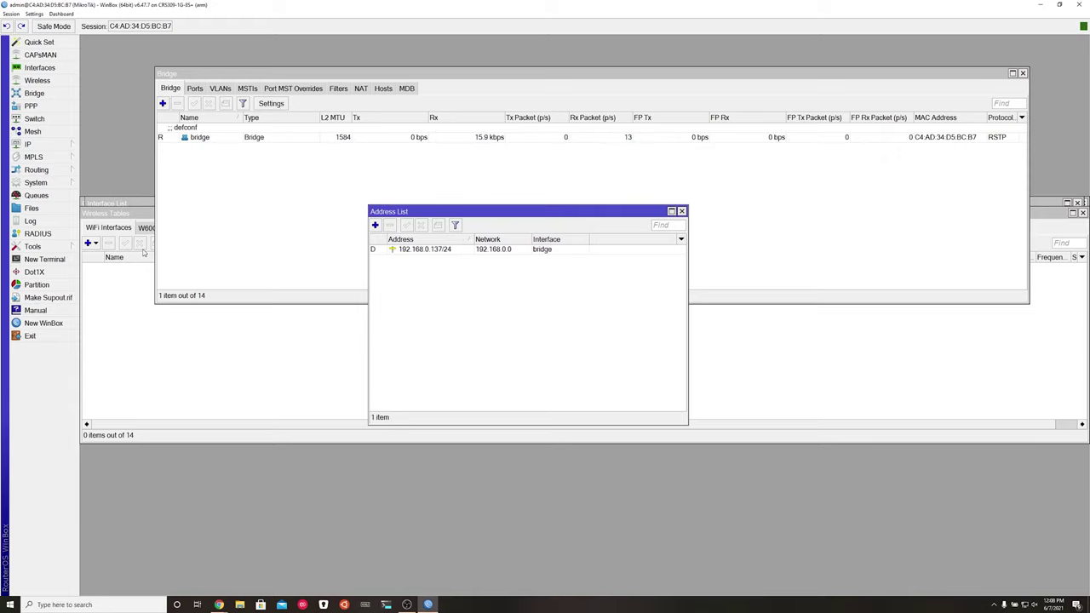
Check the MikroTik switch's system health reading and close it without changes
click(35, 182)
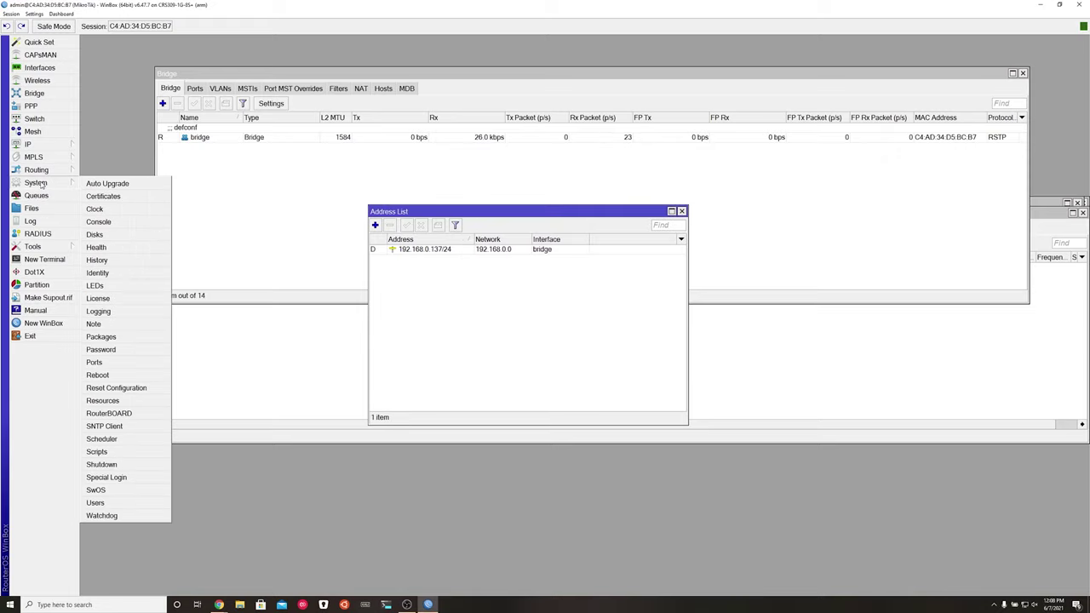
click(119, 247)
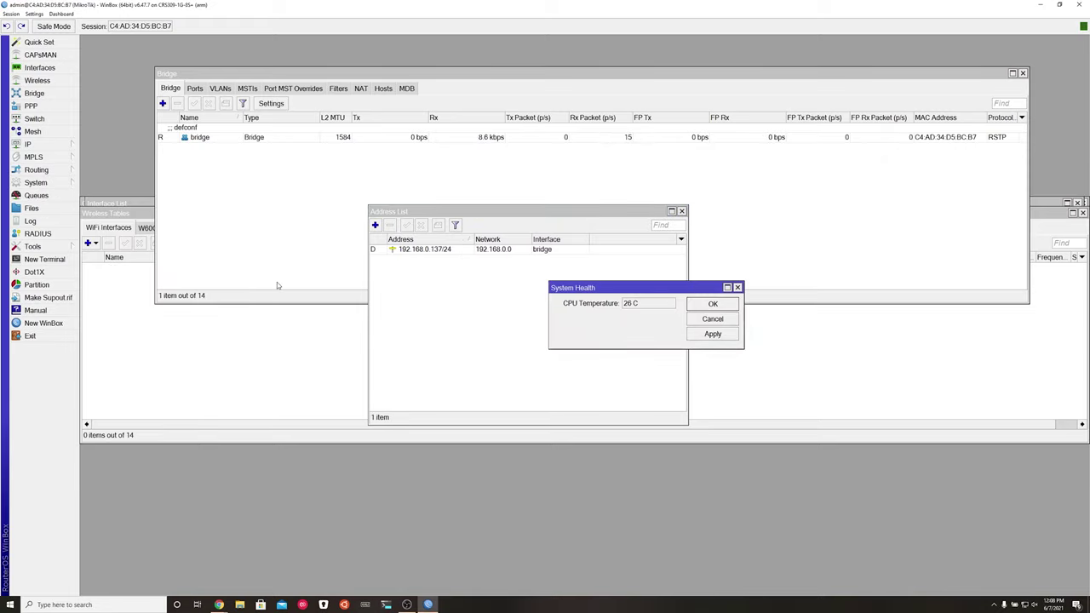
click(723, 320)
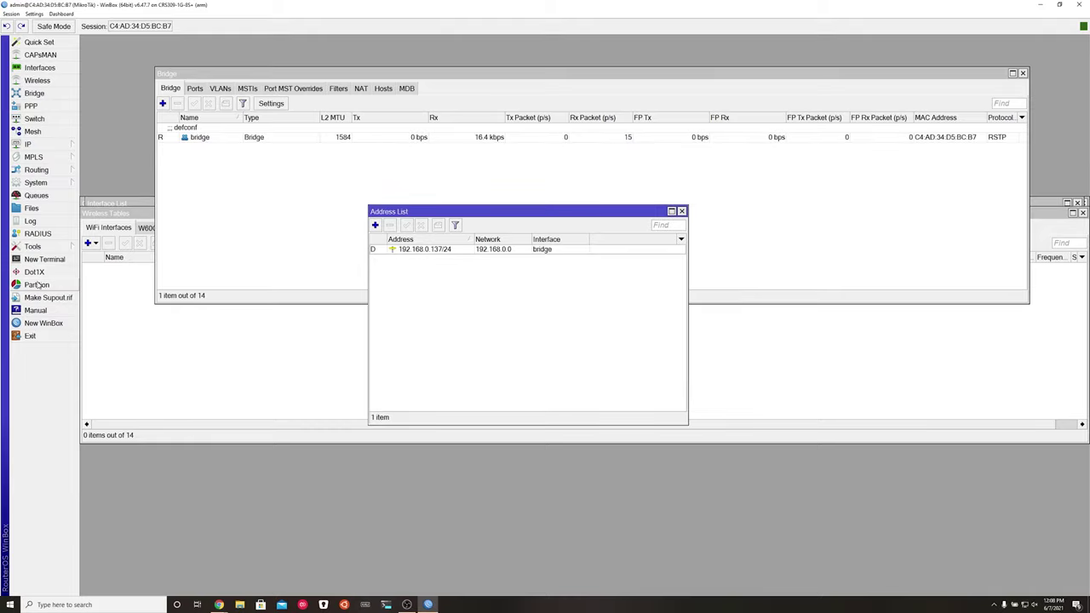
Inspect the mesh forwarding database, close the mesh window and open the MikroTik's switch settings
click(33, 132)
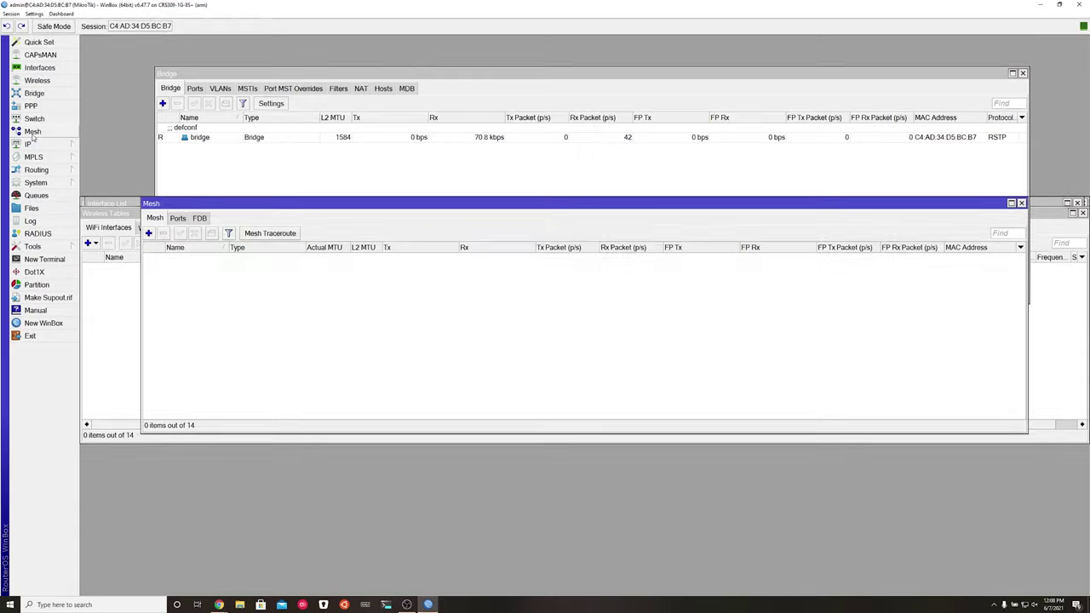
click(199, 218)
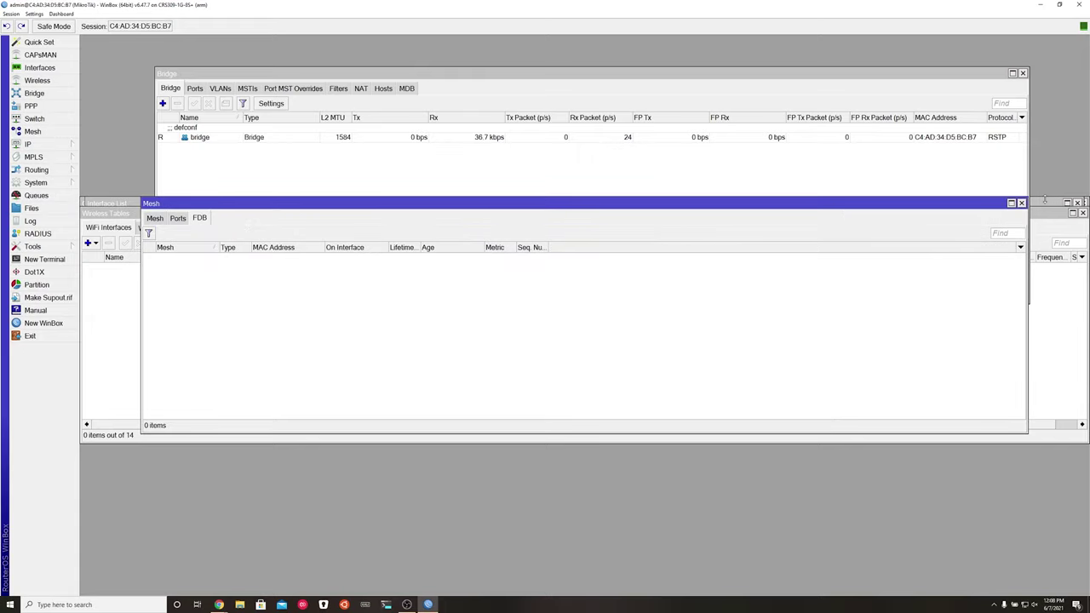
click(1021, 202)
click(34, 119)
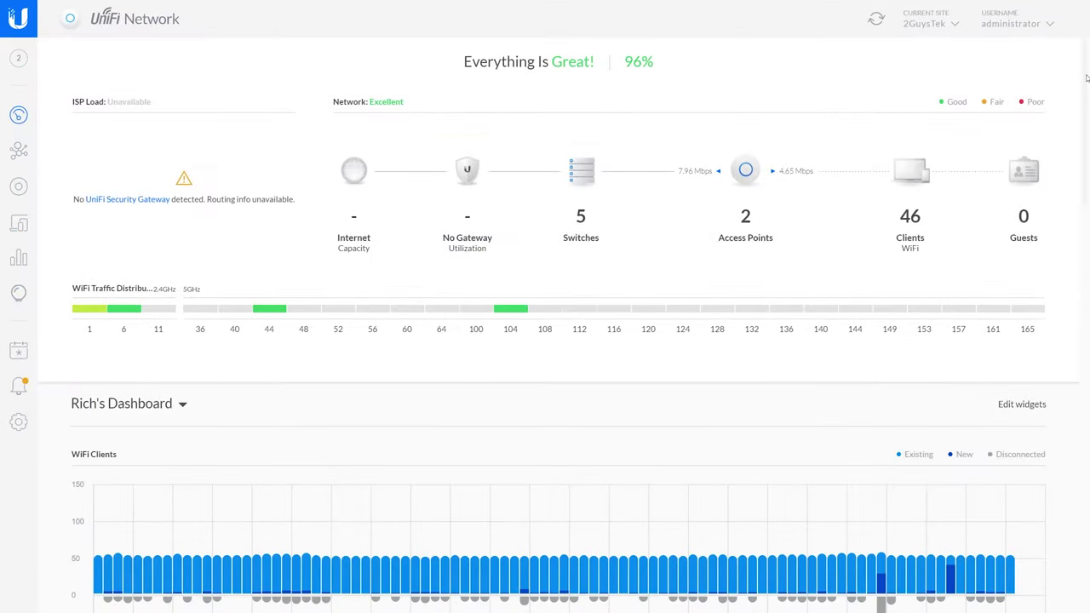
Switch to UniFi Network, look through the dashboard charts and view the 2GT-NW-CORE switch's overview and configuration
scroll(1087, 100, down, 2)
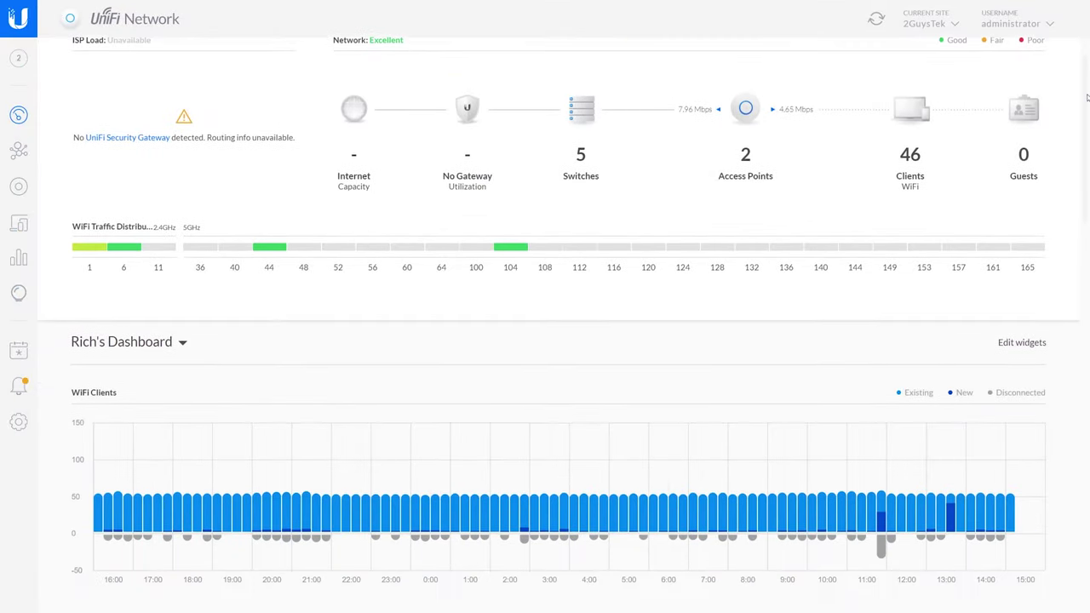
drag(1087, 100, 1087, 477)
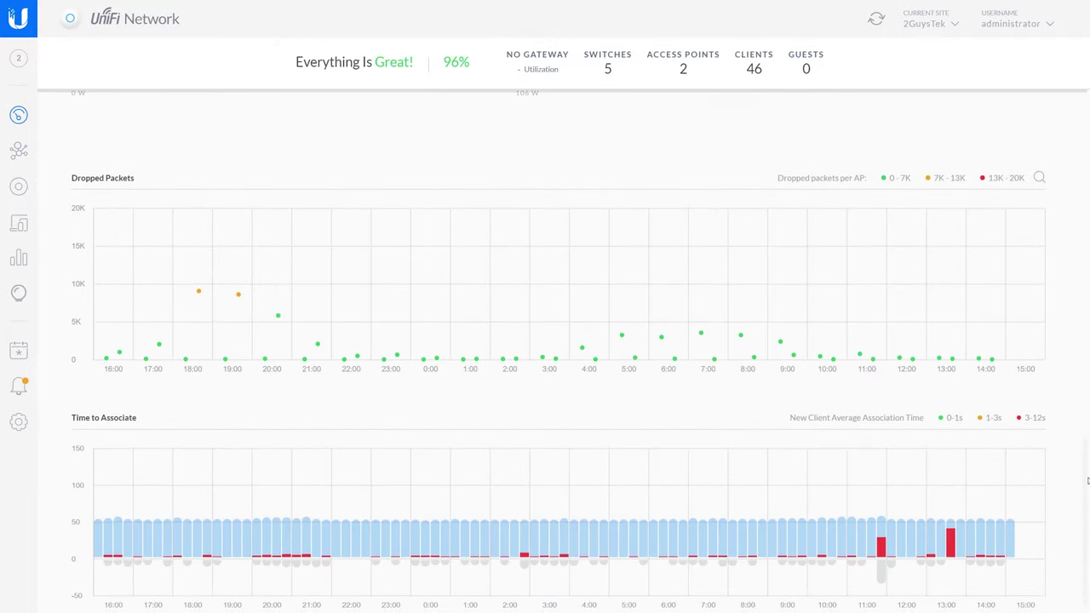
click(19, 187)
click(115, 124)
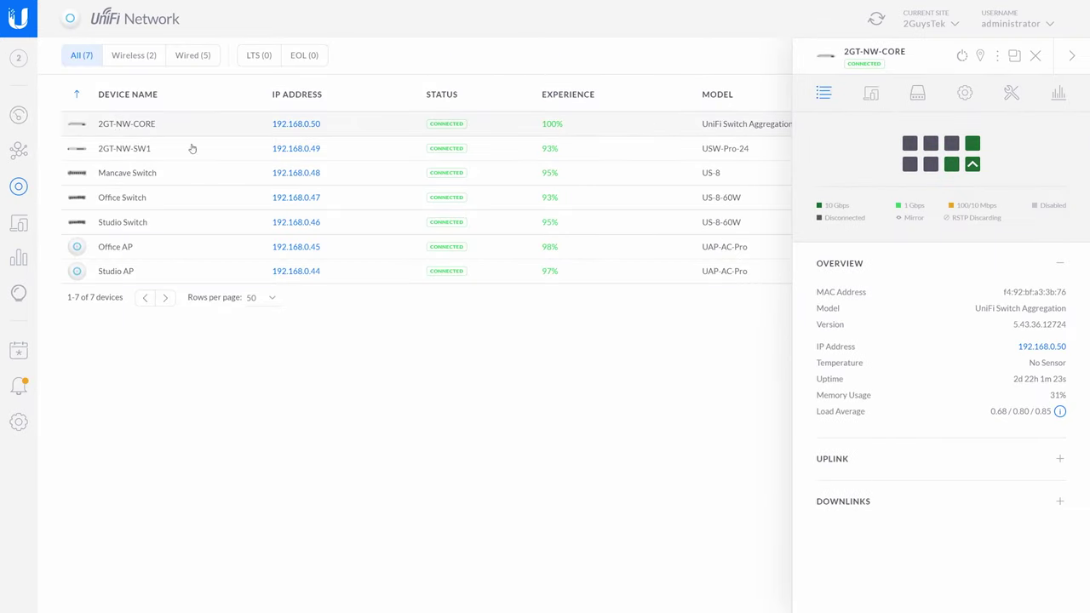
click(967, 92)
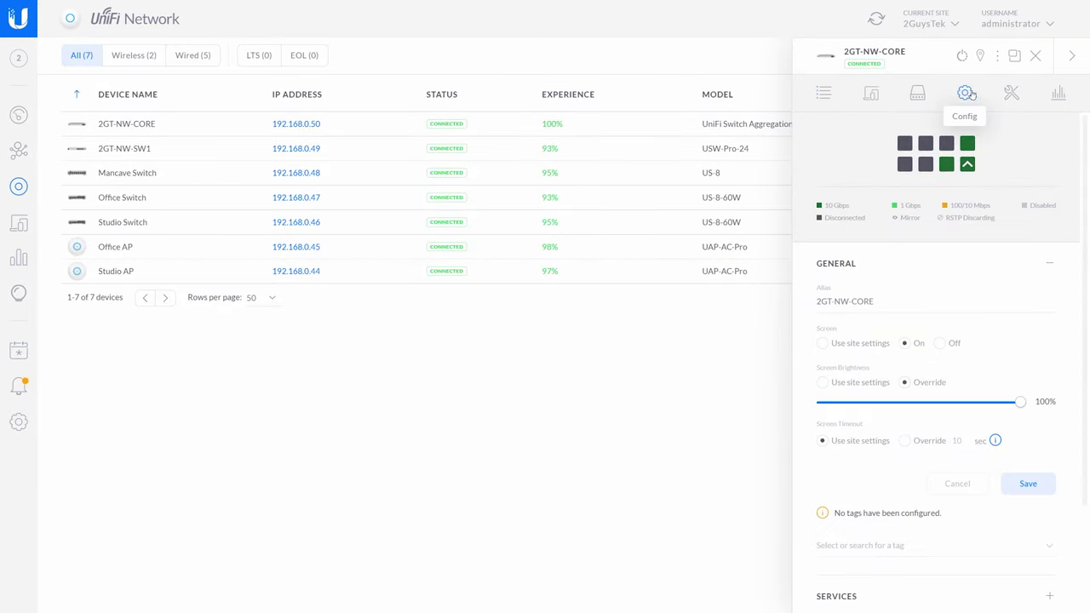
Open and close 2GT-NW-CORE's debug terminal and view the switch's CPU and memory statistics
click(1011, 93)
click(1020, 316)
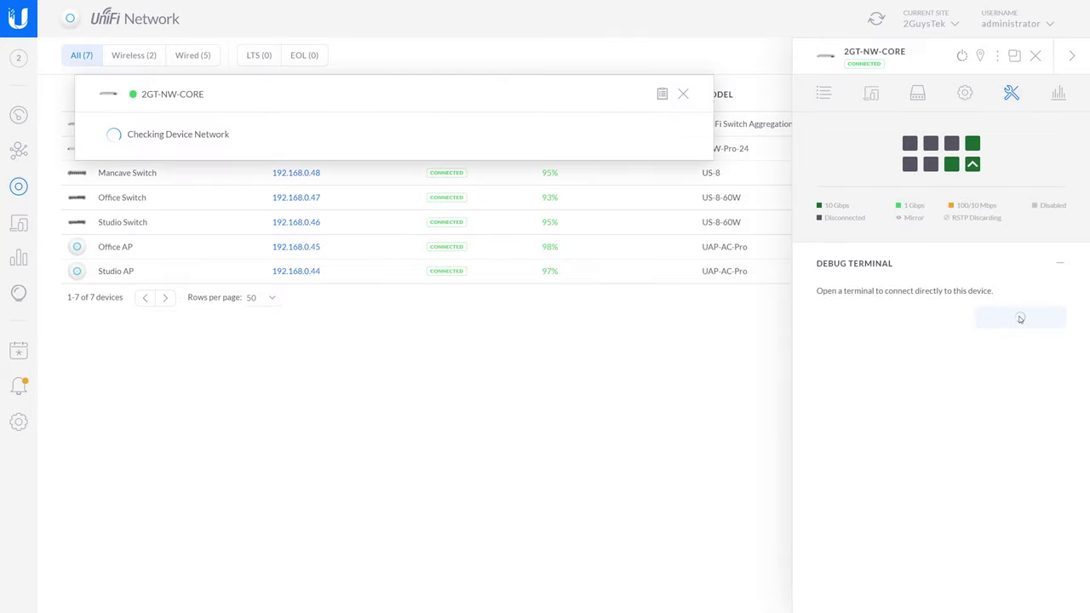
drag(539, 85, 626, 286)
click(712, 297)
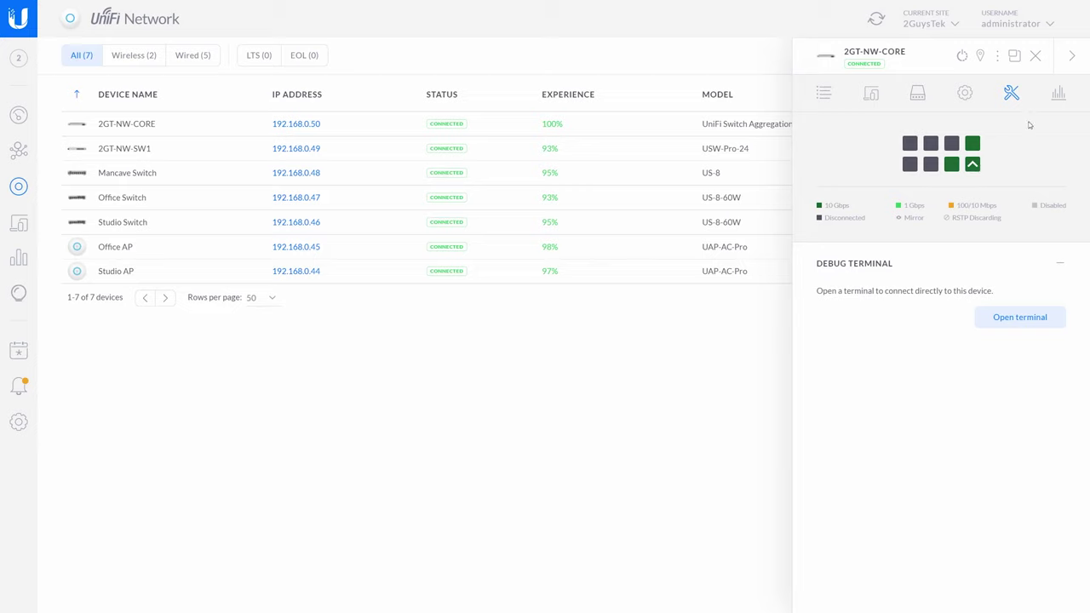
click(1058, 94)
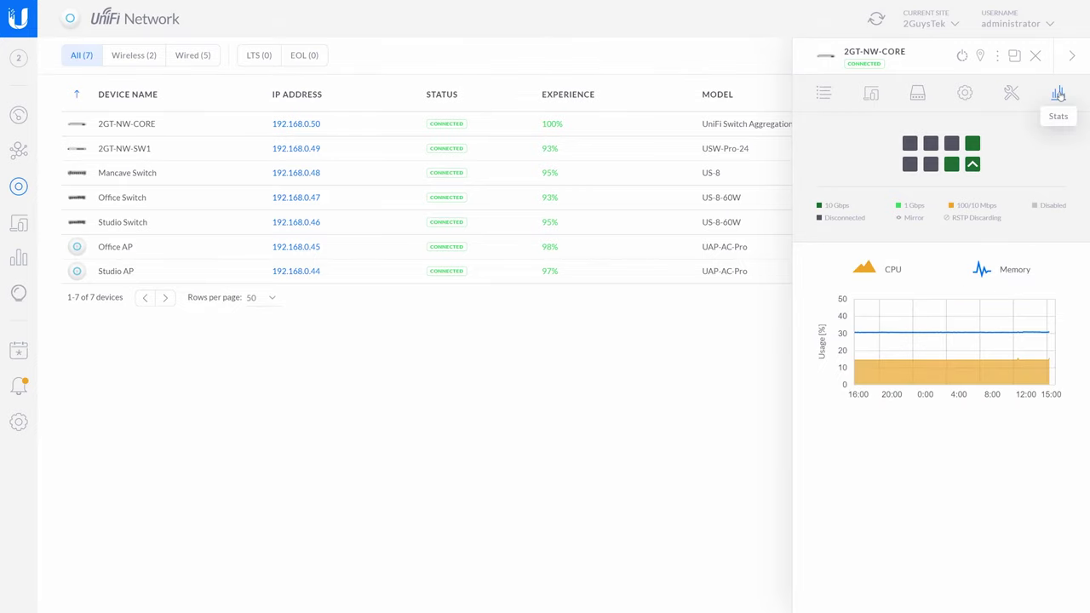
Compare 2GT-NW-CORE's port traffic statistics in bps, packets, multicast packets and bytes
click(22, 261)
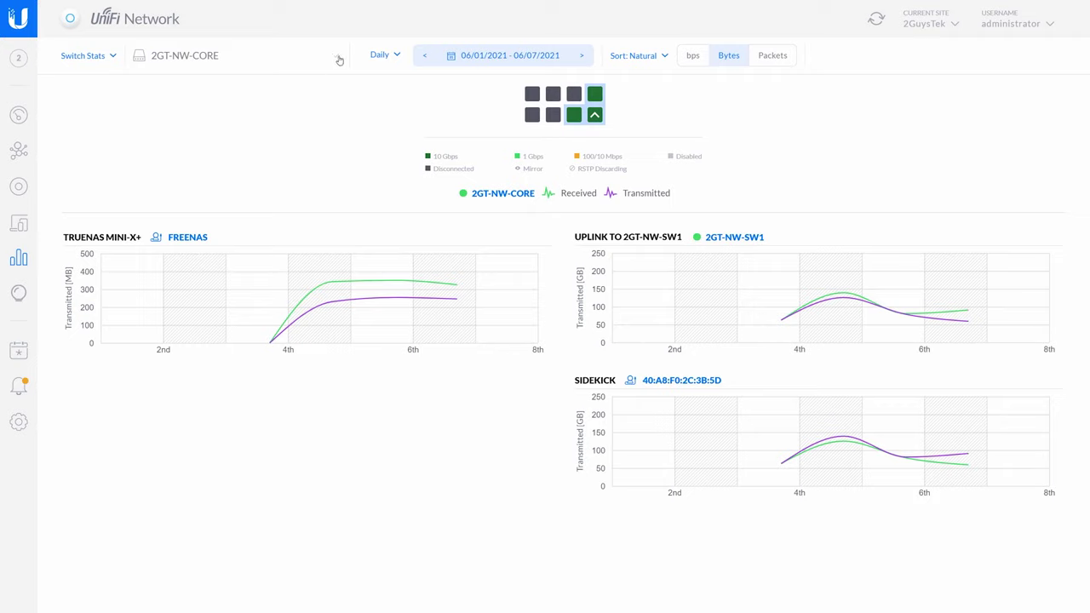
click(693, 56)
click(771, 55)
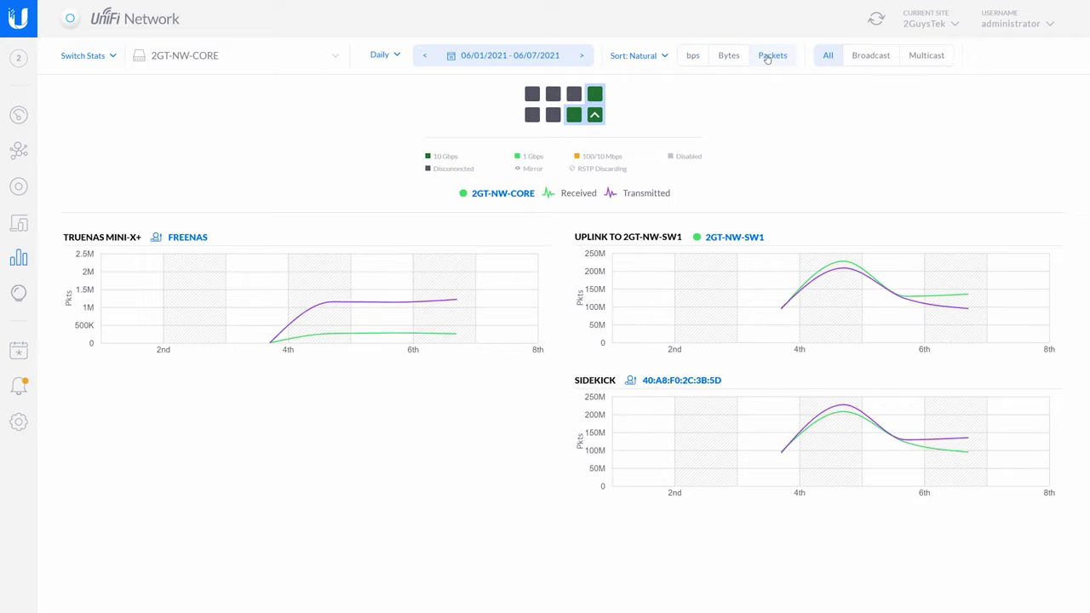
click(908, 58)
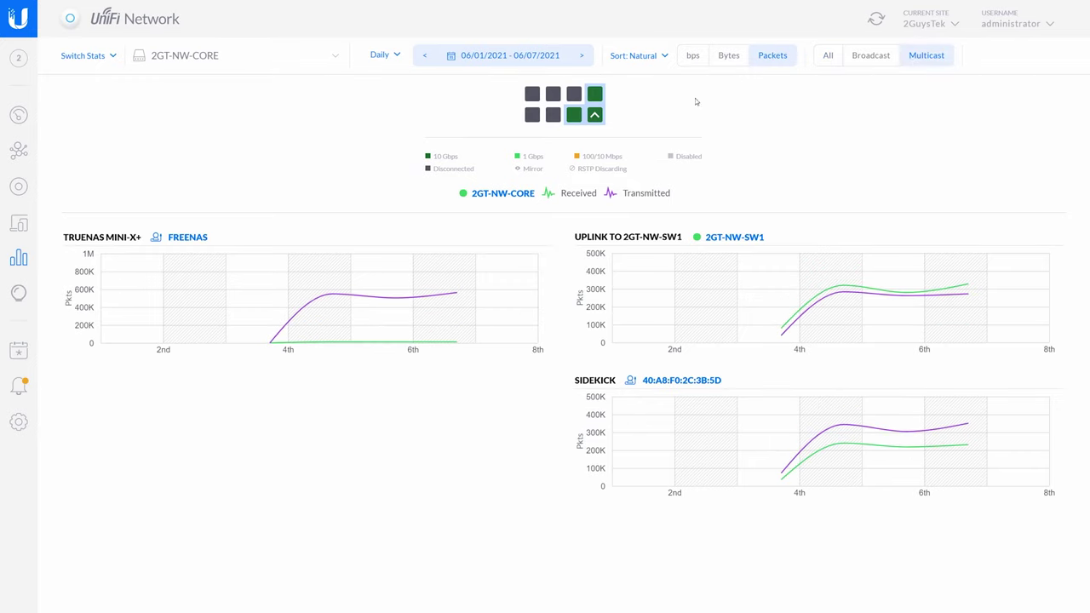
click(693, 59)
click(722, 61)
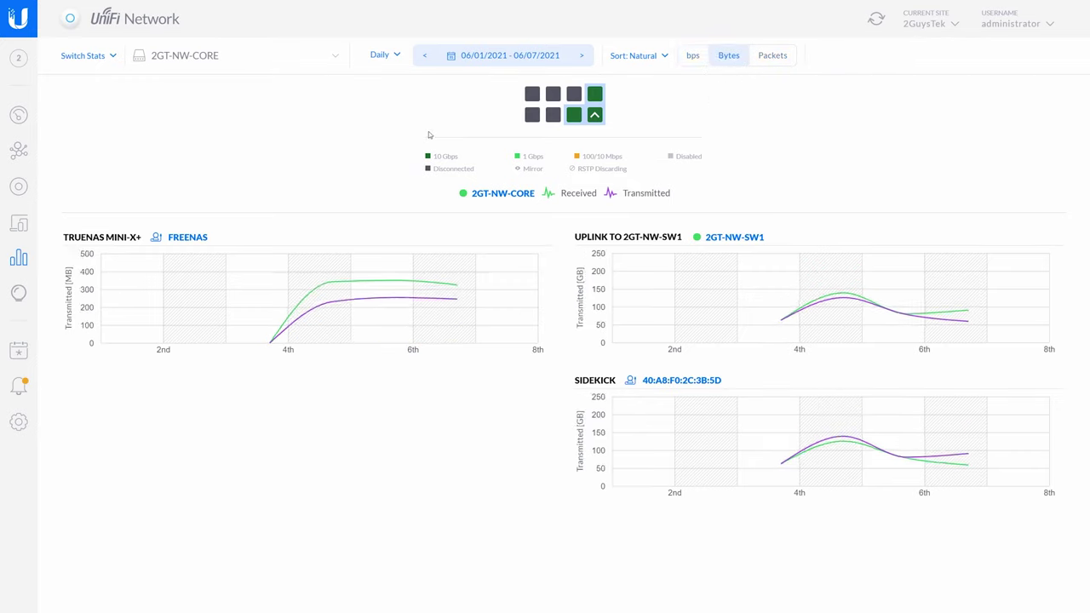
Display the daily port traffic statistics for the 2GT-NW-SW1 switch
click(393, 56)
click(319, 95)
click(262, 62)
click(205, 106)
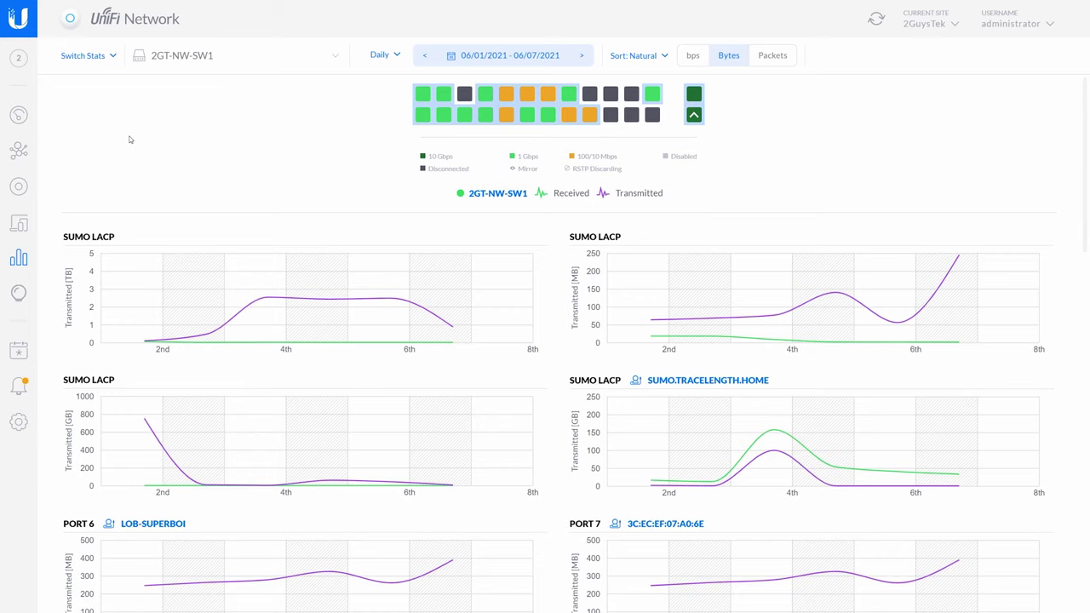
View the client history for the last 24 hours and return to the network dashboard
click(18, 293)
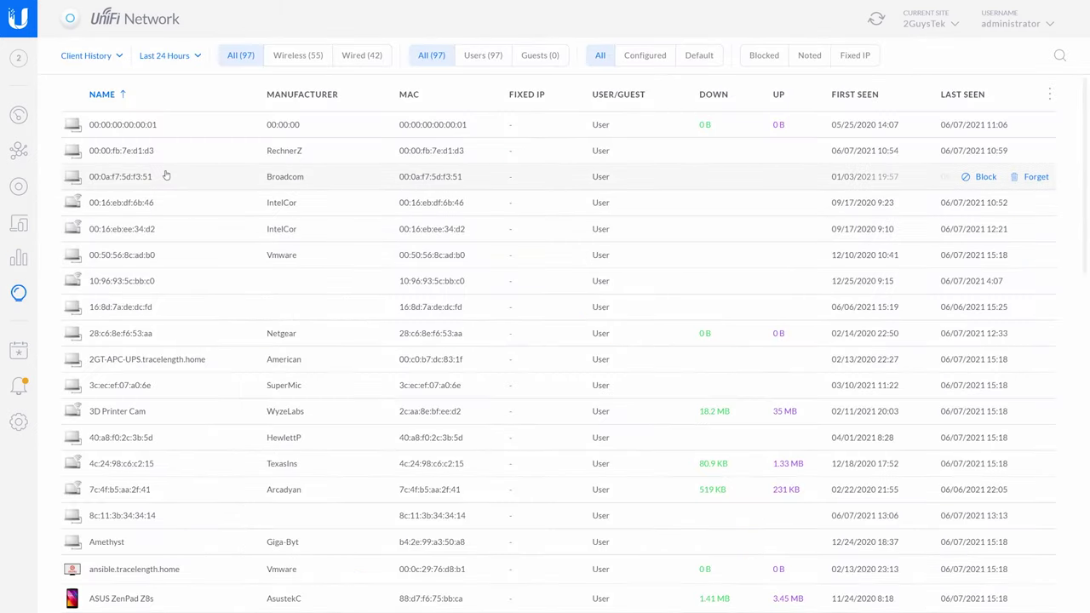
click(18, 114)
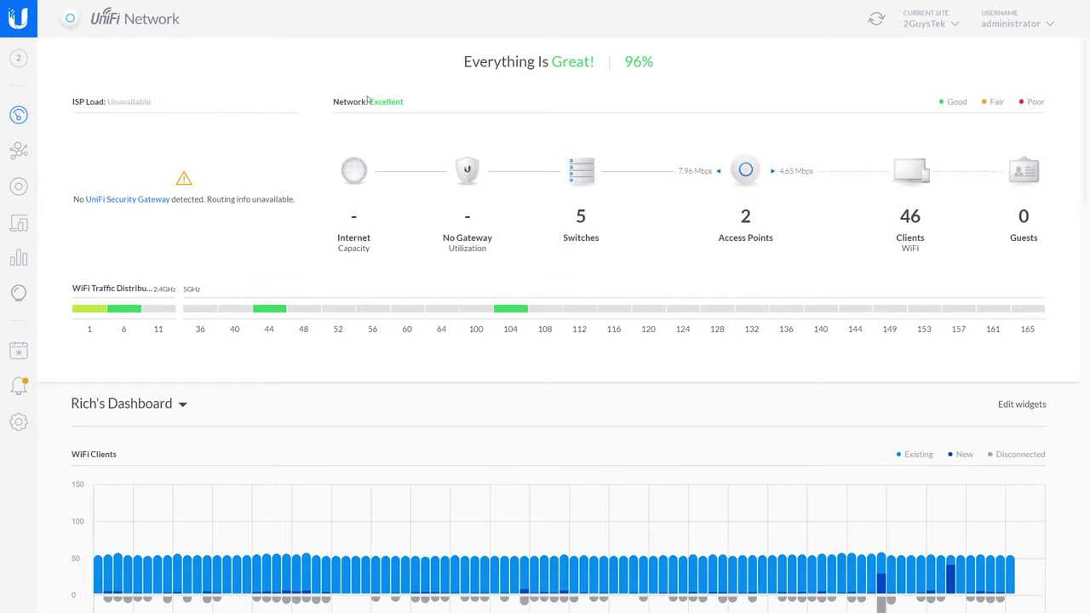